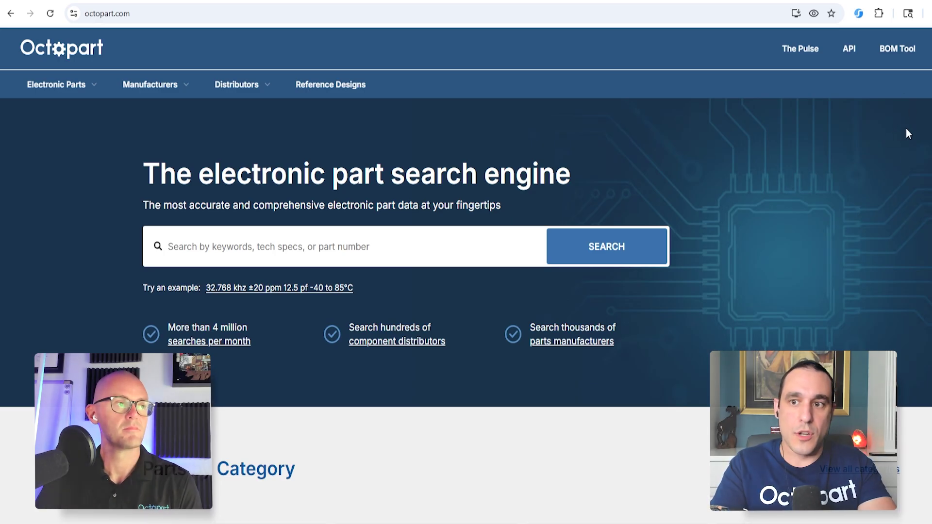
left_click(893, 51)
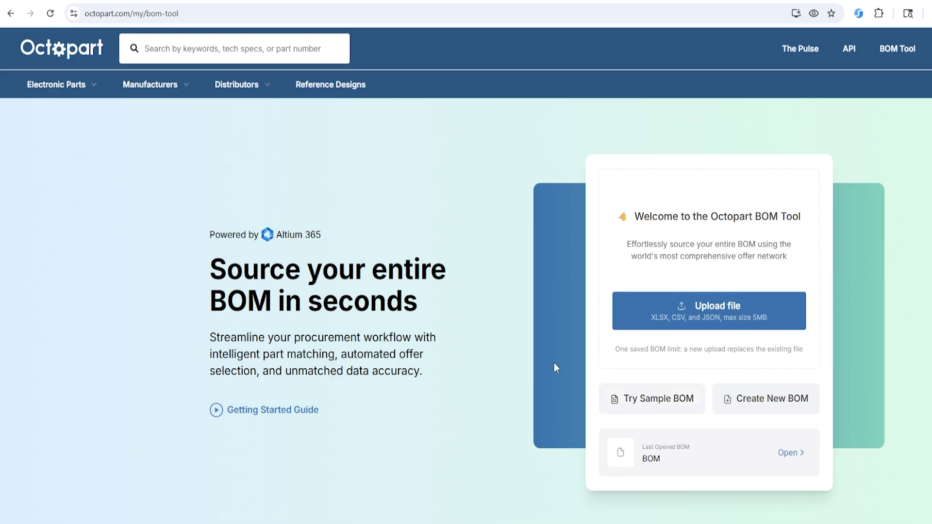
left_click(654, 310)
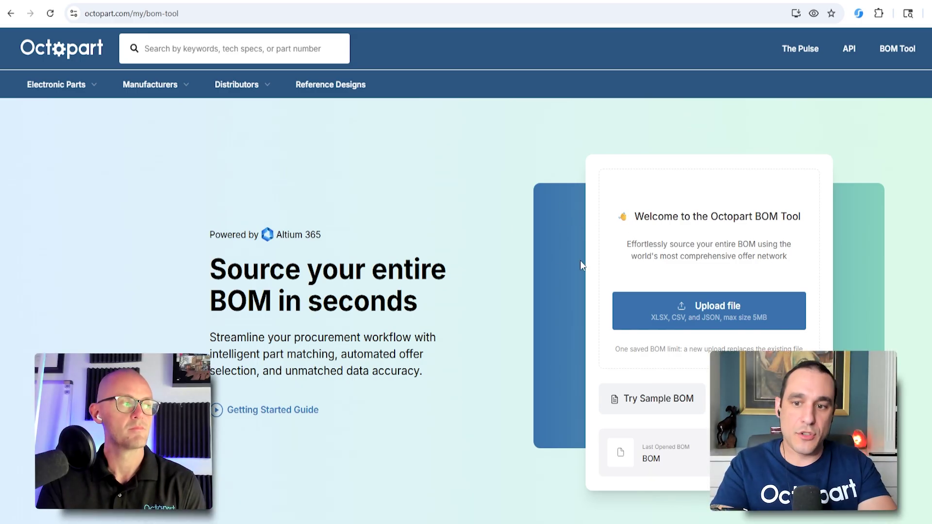
left_click(61, 48)
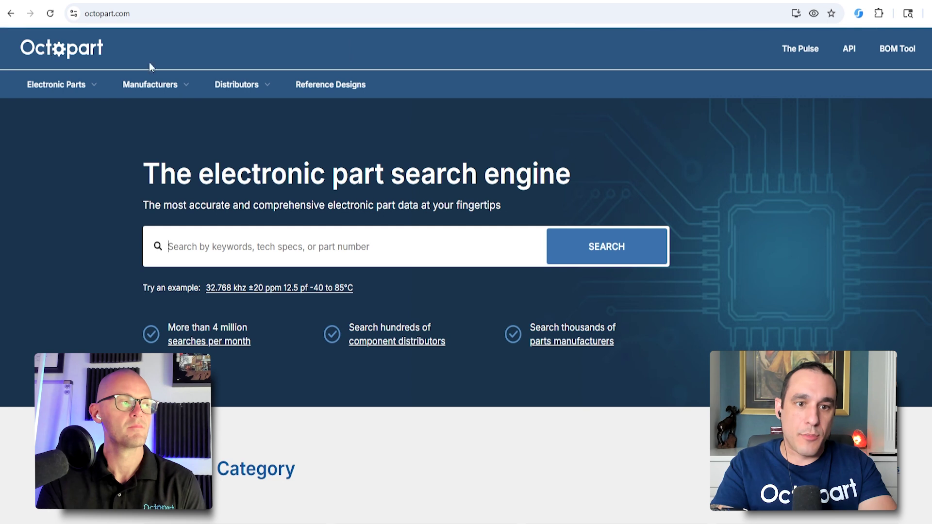
left_click(239, 289)
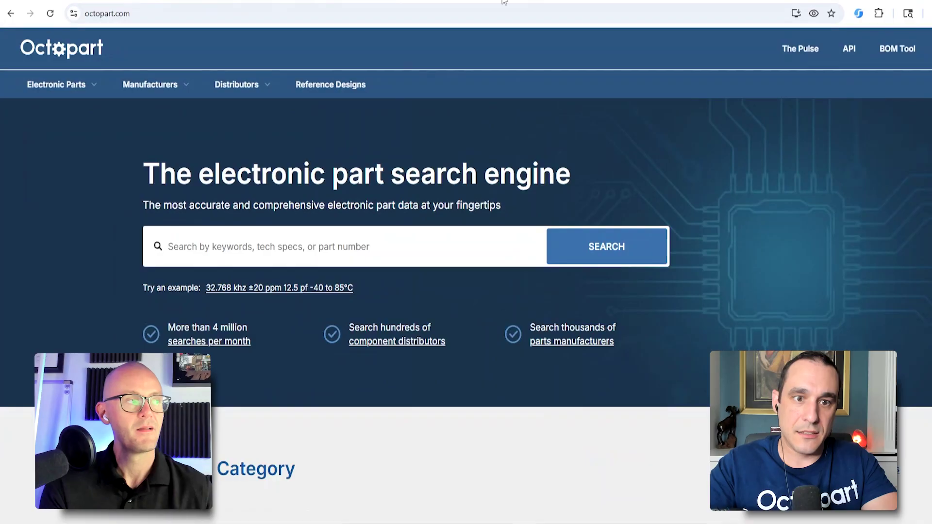
- Upload the file BOM-Module_RevB.xlsx from the Desktop into the BOM Tool
left_click(898, 48)
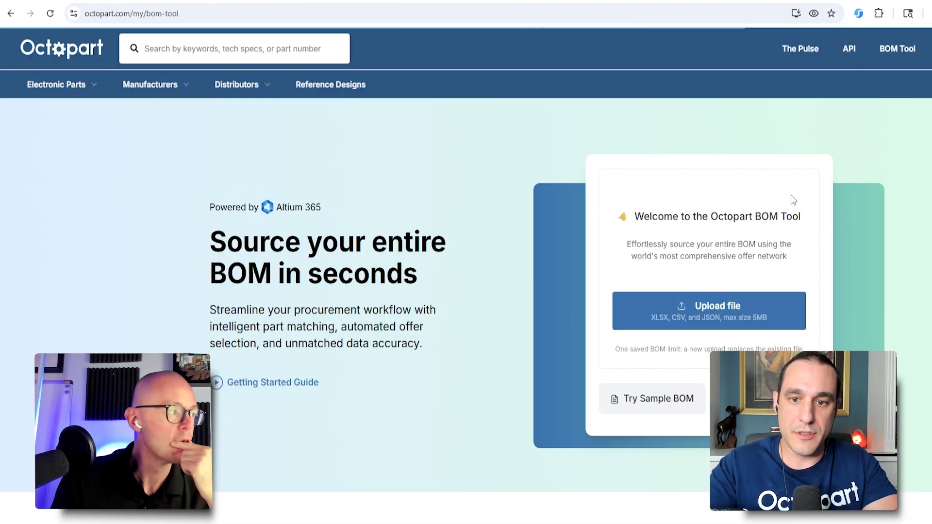
left_click(738, 313)
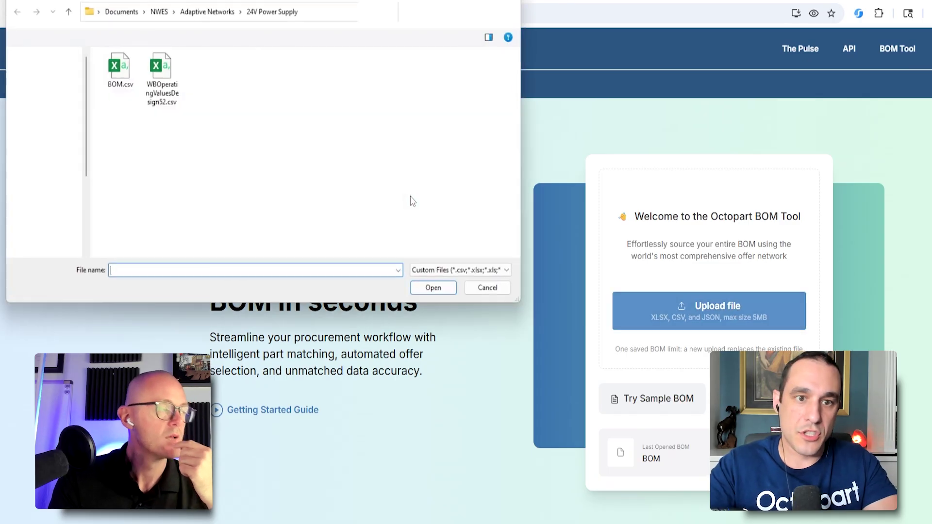
left_click(60, 14)
left_click(60, 14)
left_click(60, 14)
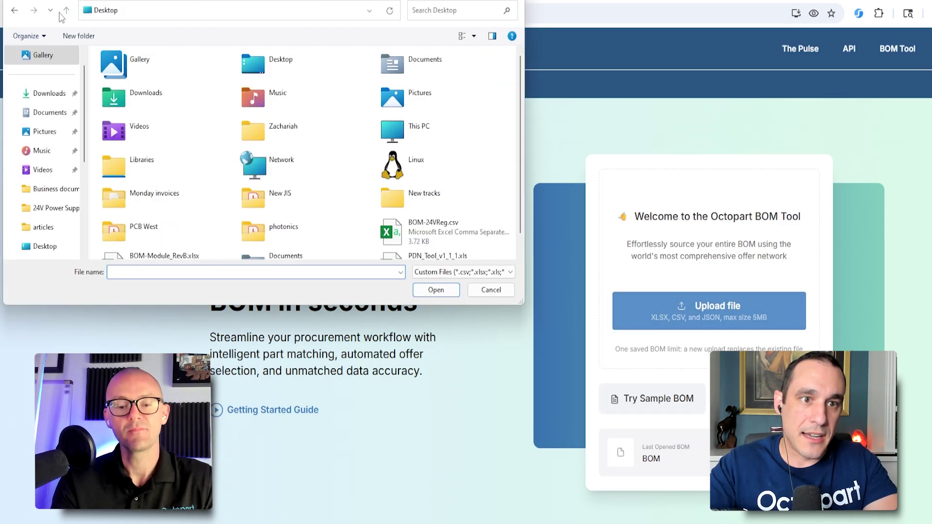
scroll(522, 207, "down", 1)
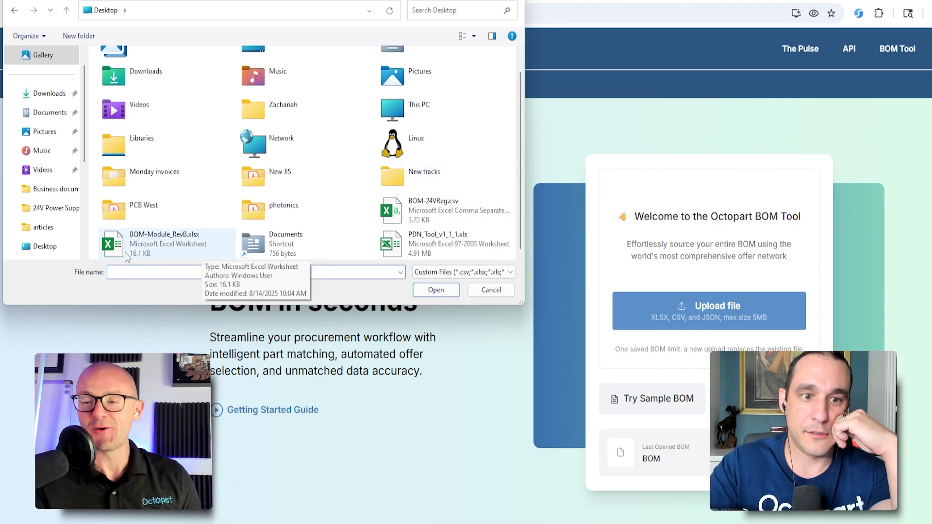
left_click(187, 252)
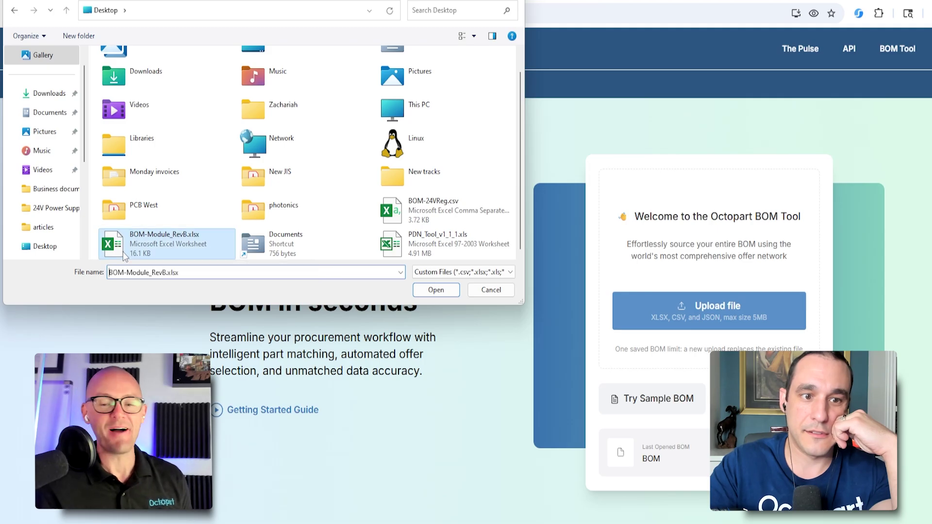
left_click(445, 294)
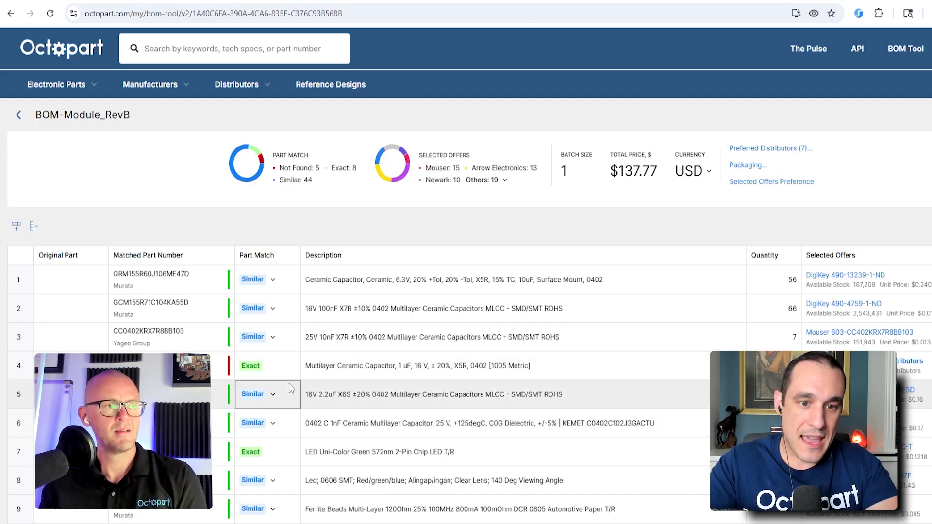
- Inspect the suggested matches for BOM lines 1 and 4, including the detail page of line 1's Murata GRM155R60J106ME47D
left_click(195, 282)
left_click(196, 281)
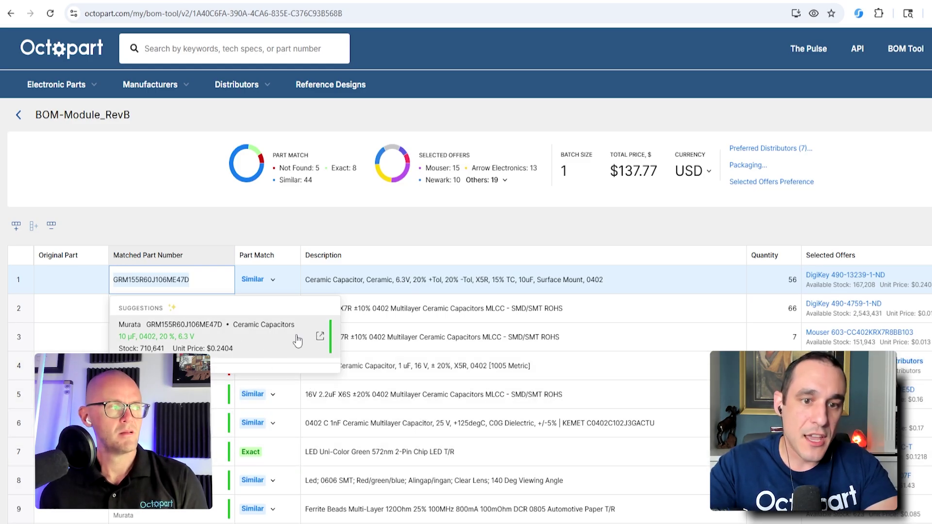
left_click(320, 338)
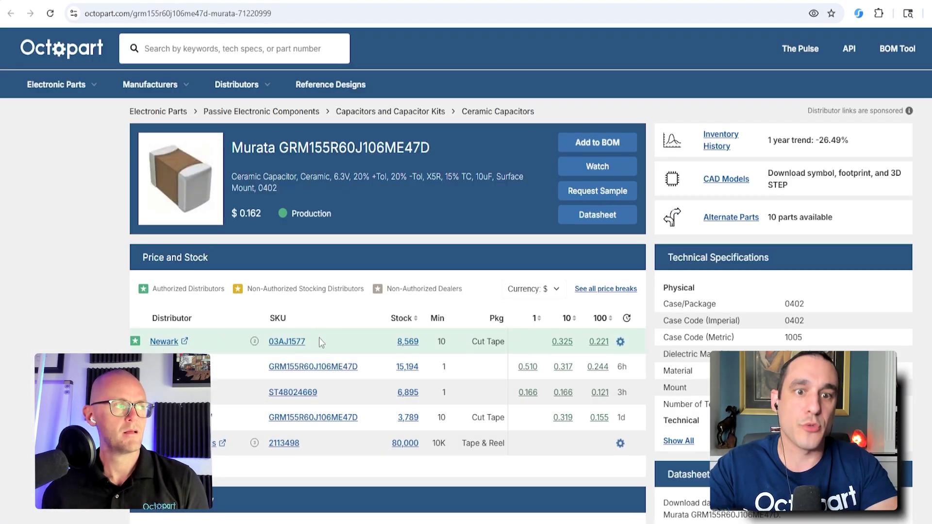
key("ctrl+w")
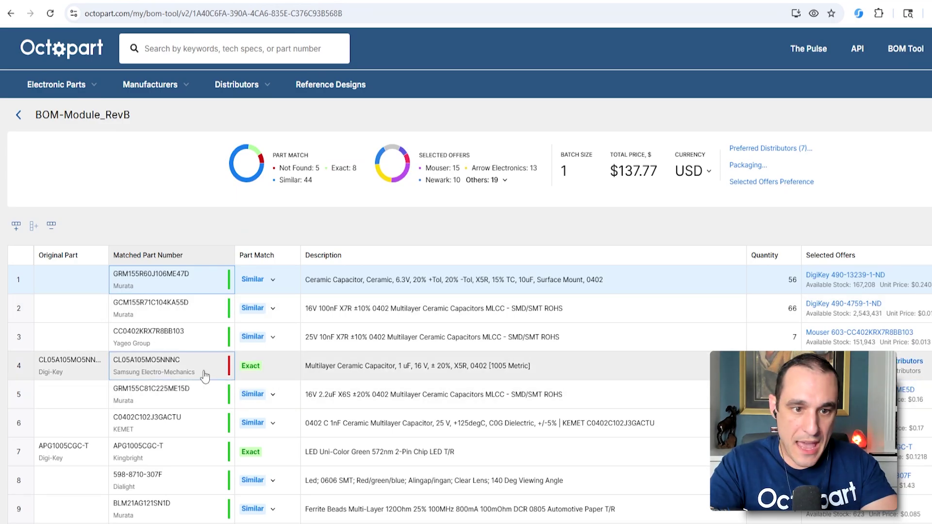
left_click(189, 373)
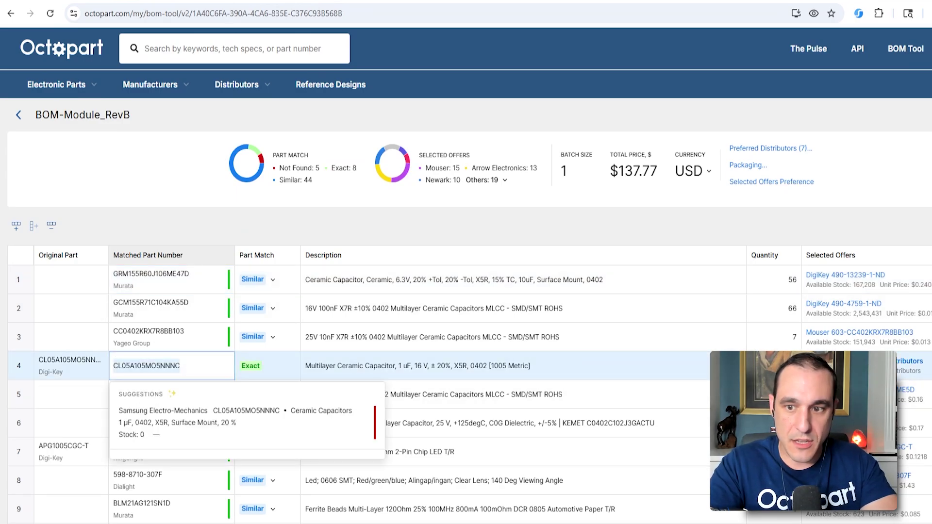
left_click(908, 371)
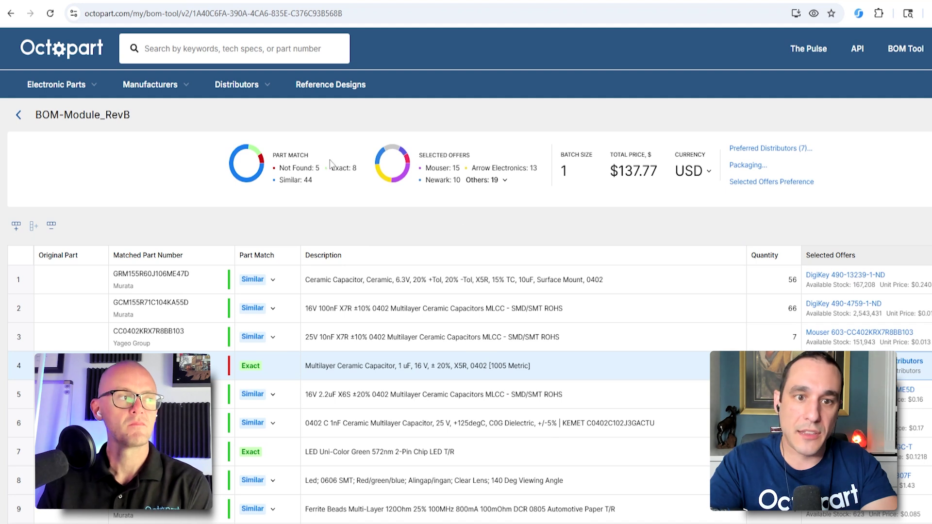
- Filter the BOM lines by the part match states Not Found, Exact and Similar, and clear the filters to show all lines
left_click(263, 163)
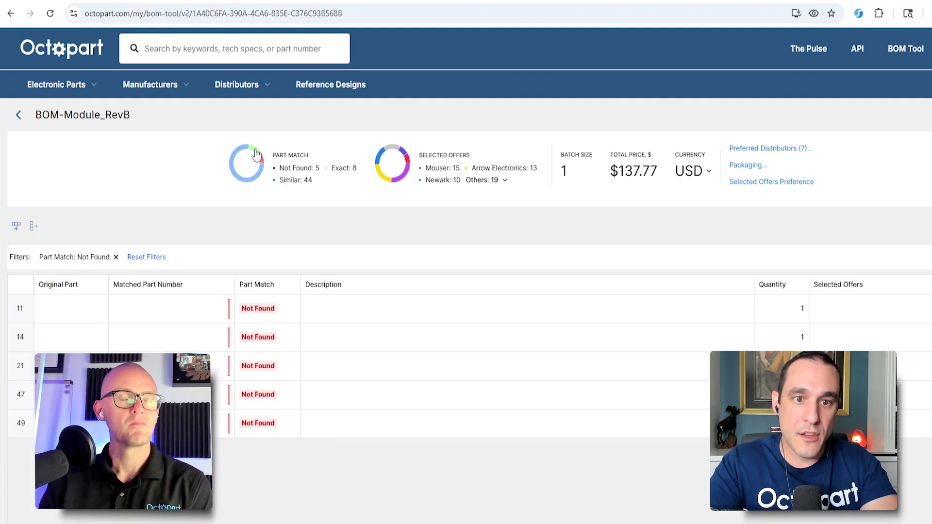
left_click(256, 153)
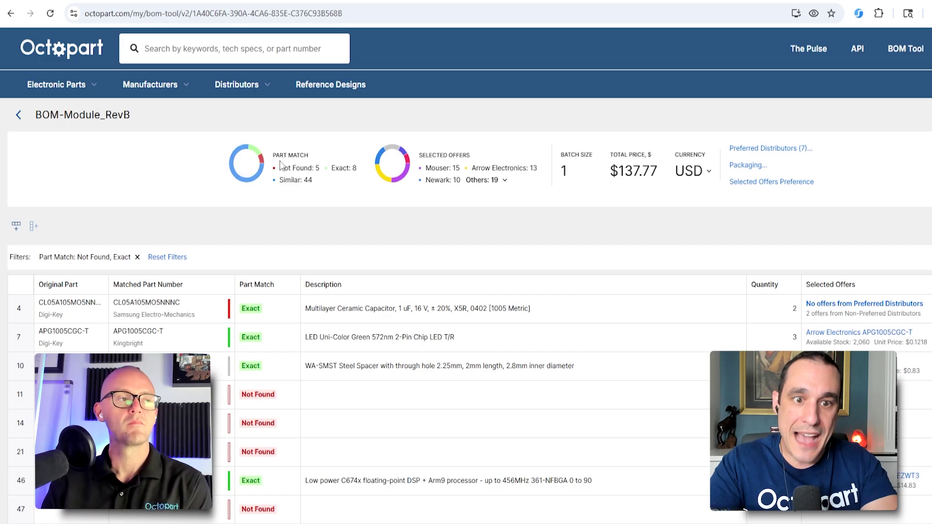
left_click(255, 153)
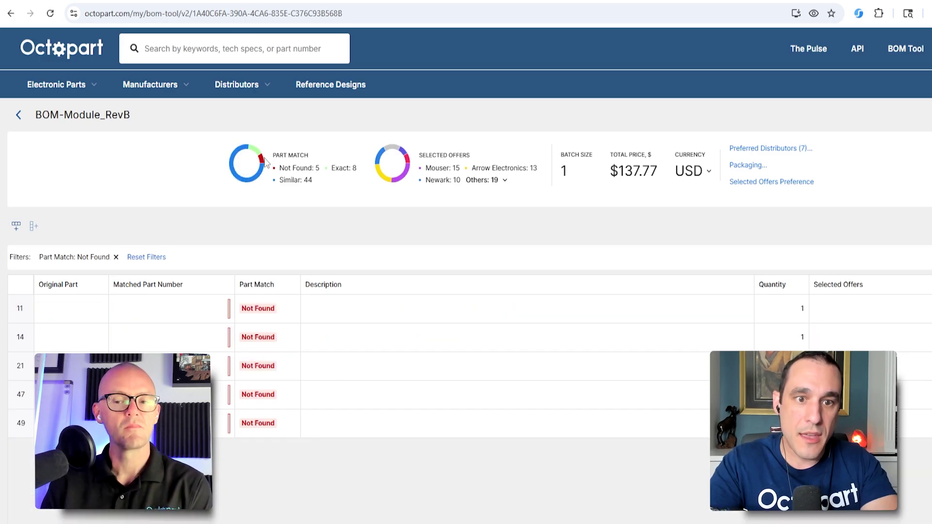
left_click(254, 183)
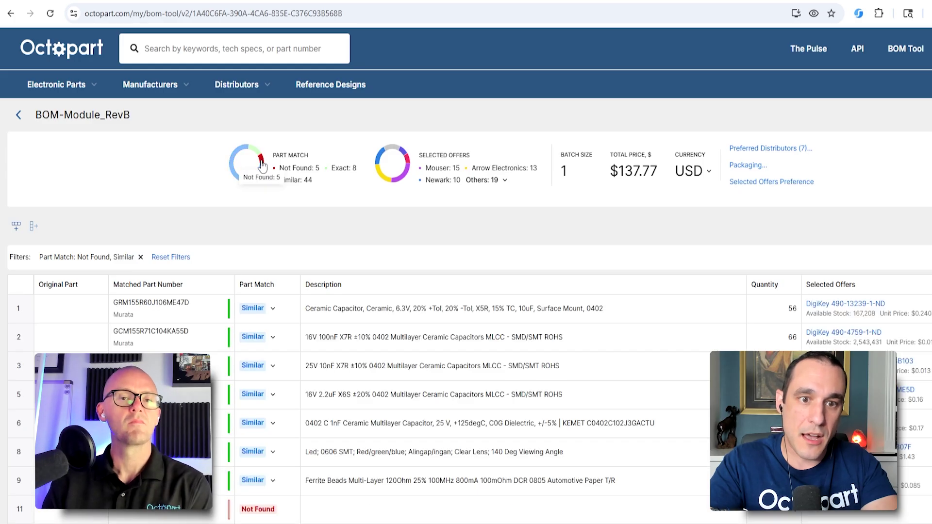
left_click(262, 165)
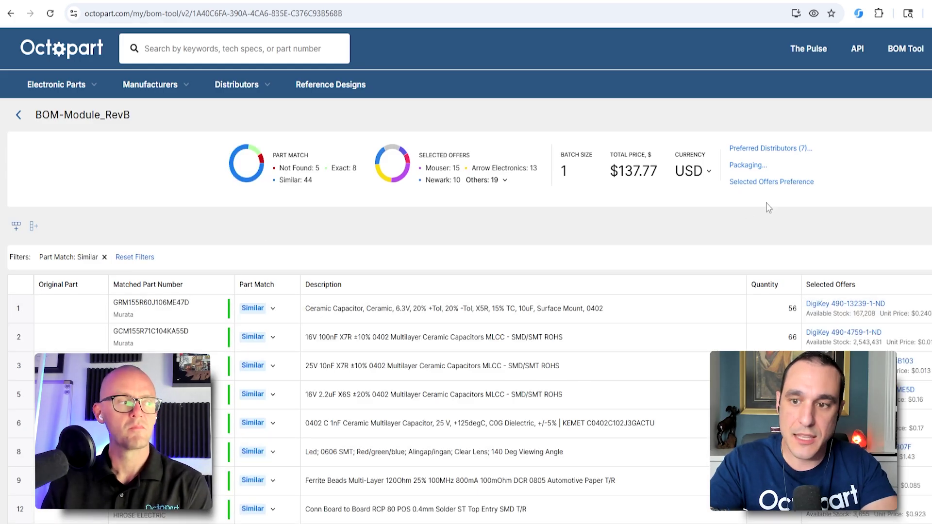
left_click(253, 183)
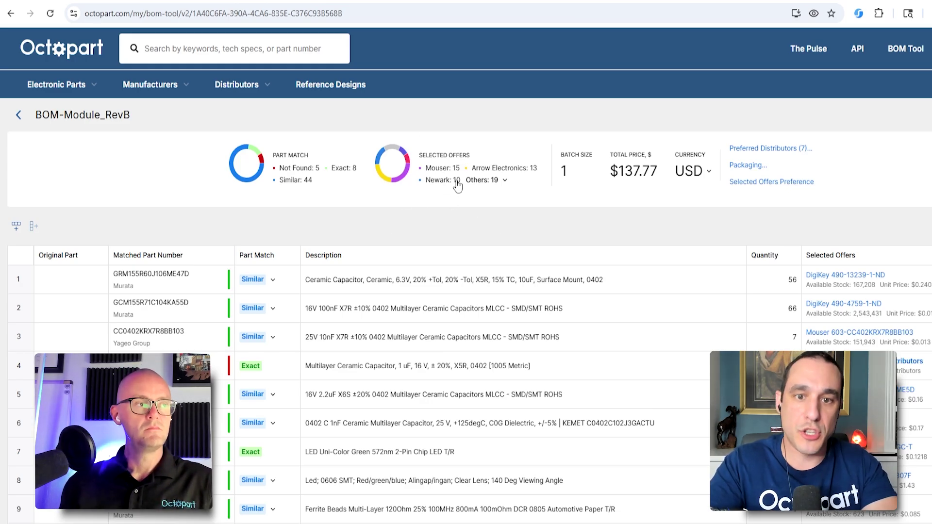
left_click(405, 179)
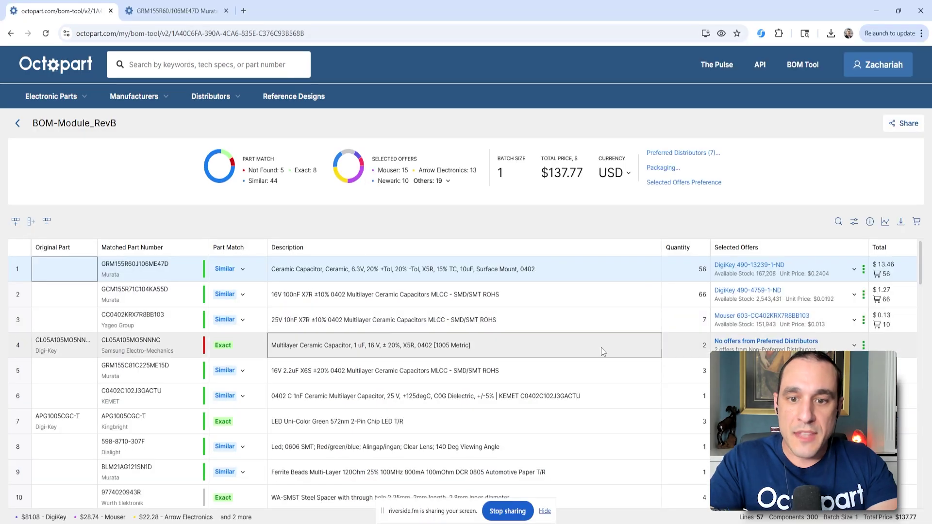
- Check the manufacturer lifecycle state of the Samsung capacitor matched on BOM line 4
left_click(629, 349)
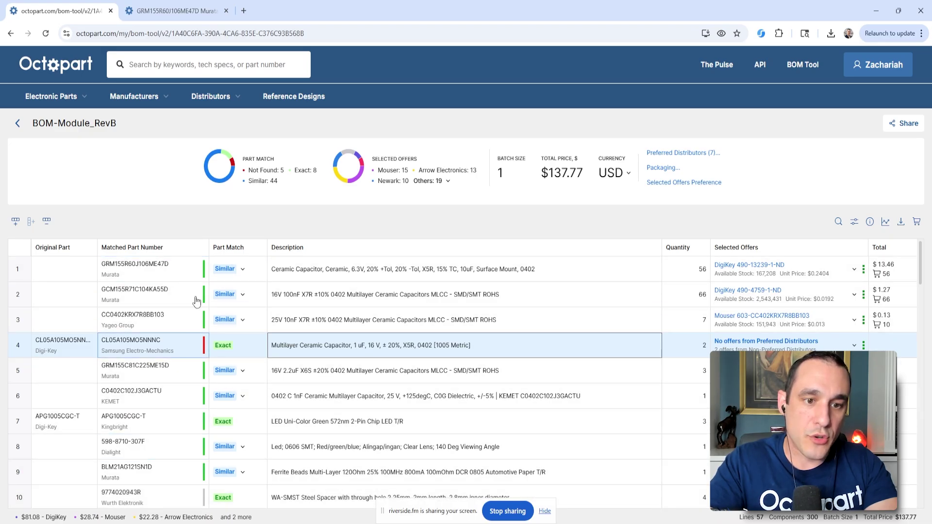
left_click(183, 350)
mouse_move(335, 396)
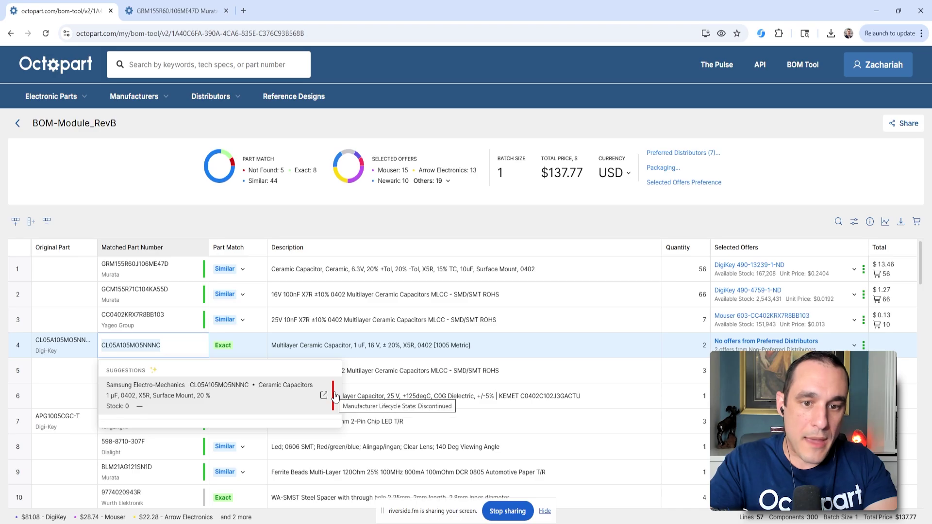
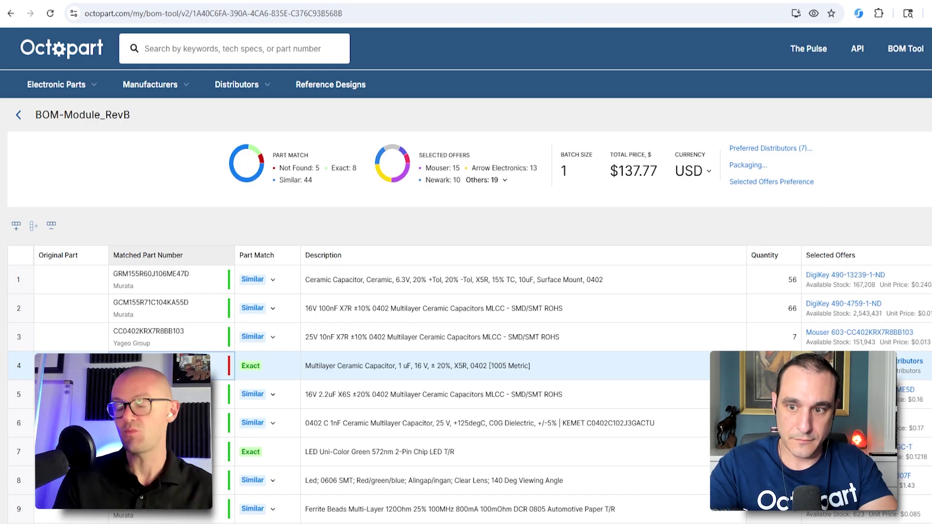
- Examine the part match states and selected offers across the whole BOM, through line 57
scroll(466, 394, "down", 5)
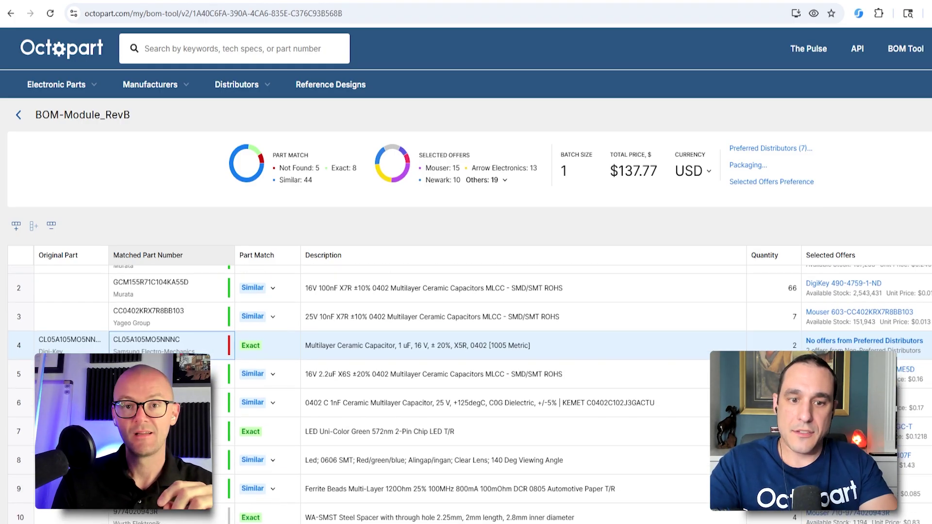
scroll(466, 395, "down", 10)
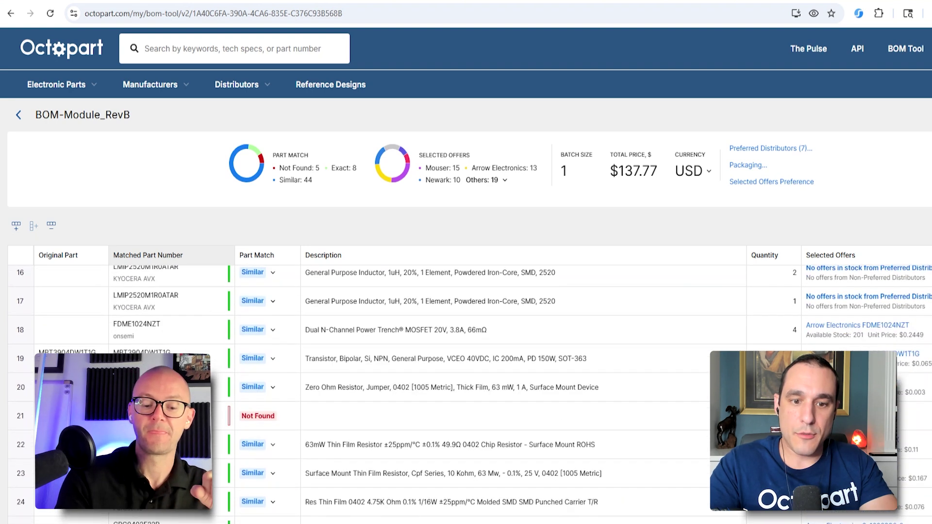
scroll(466, 395, "down", 10)
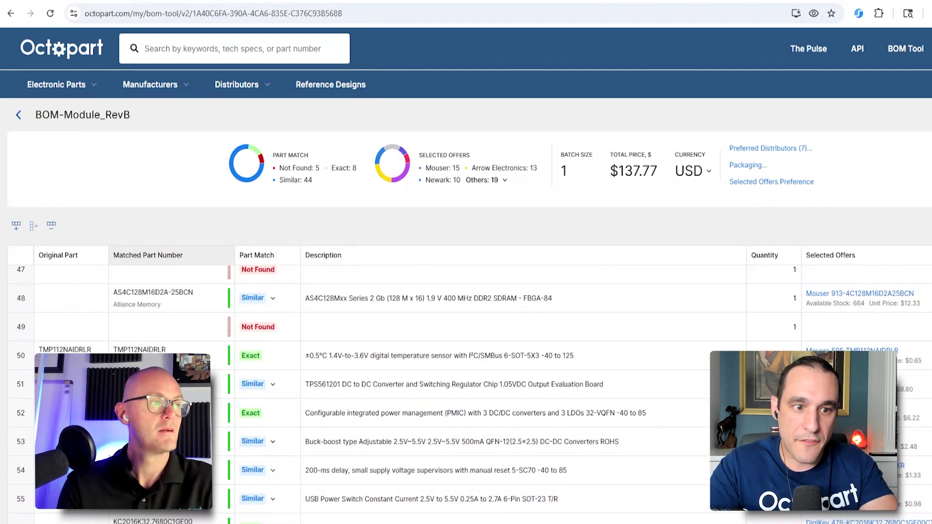
scroll(466, 395, "up", 1)
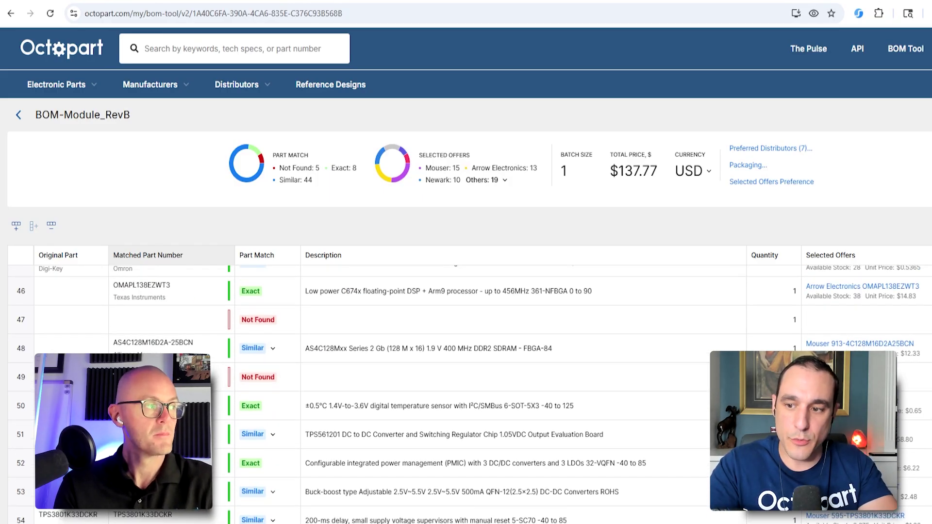
scroll(466, 395, "down", 3)
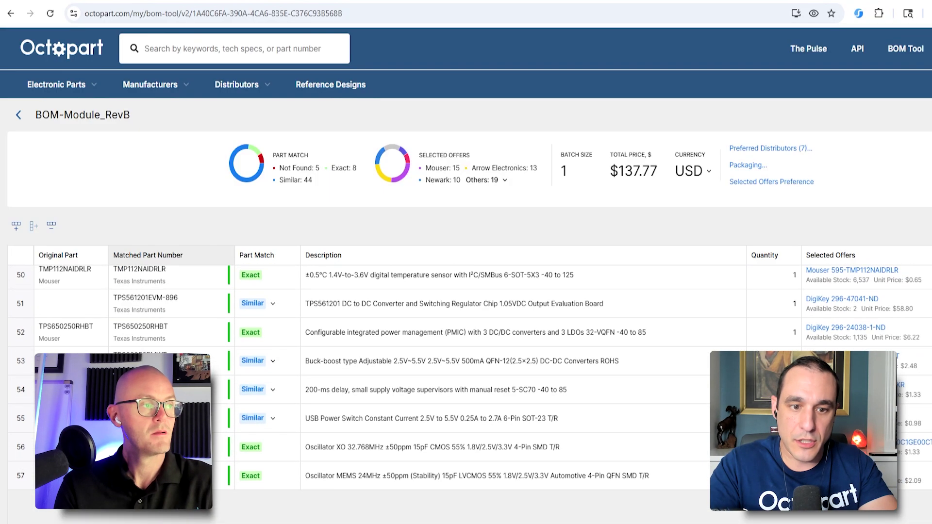
scroll(466, 395, "up", 20)
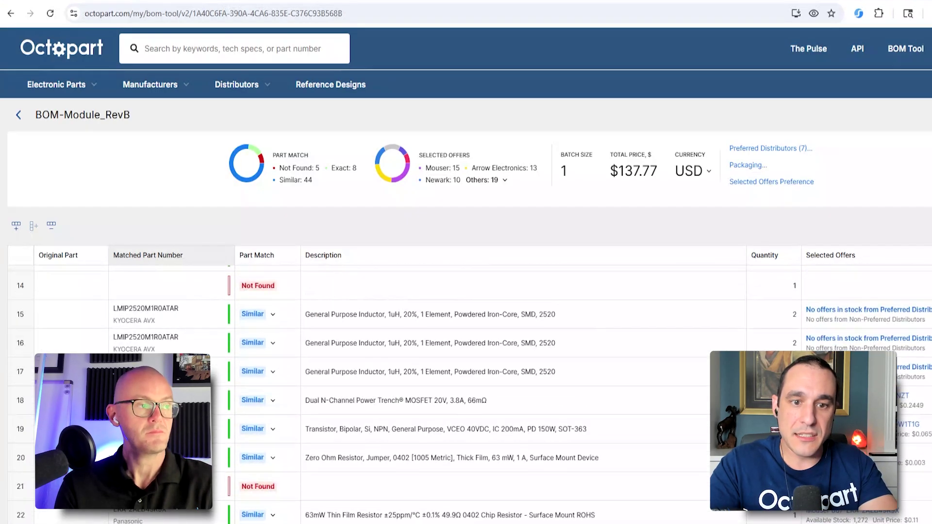
scroll(613, 358, "up", 7)
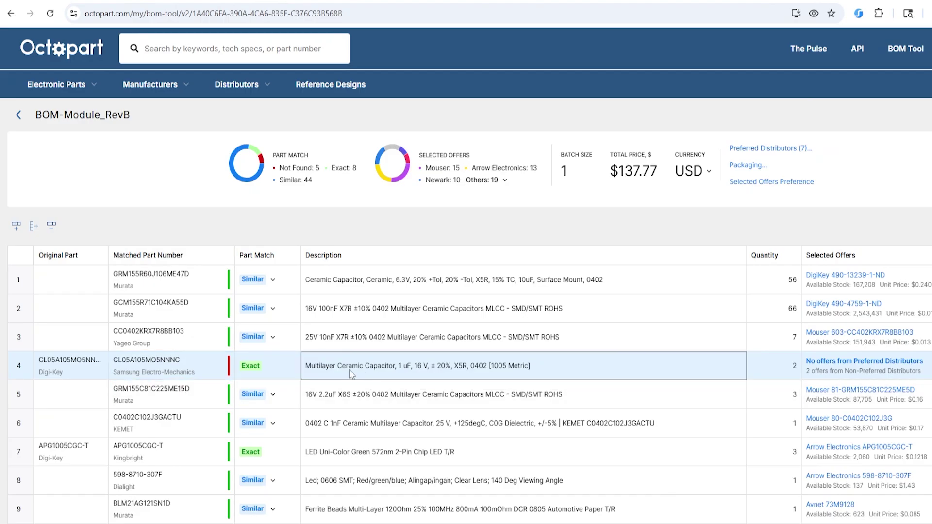
- Replace line 4's matched part by searching its copied description without "[1005 Metric]" and choosing Taiyo Yuden EMK105BJ105MV-F from the suggestions
right_click(351, 374)
left_click(344, 388)
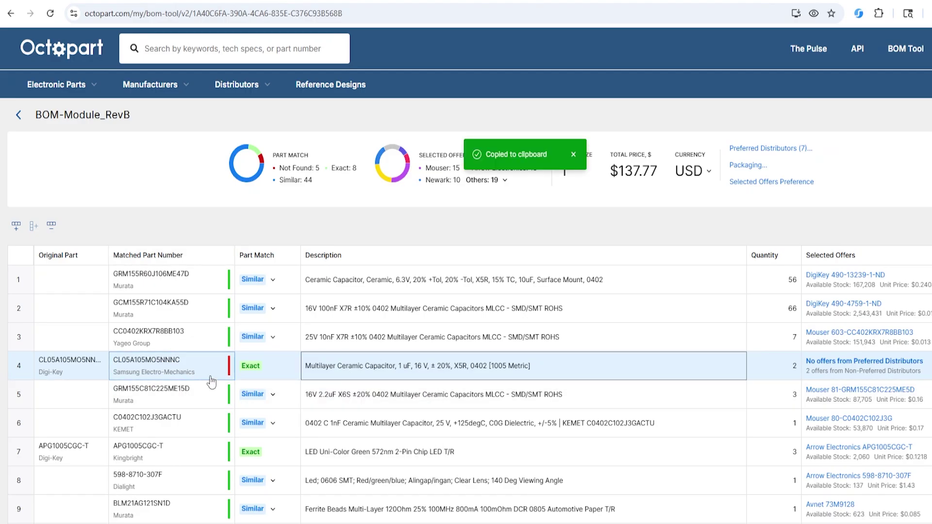
left_click(189, 373)
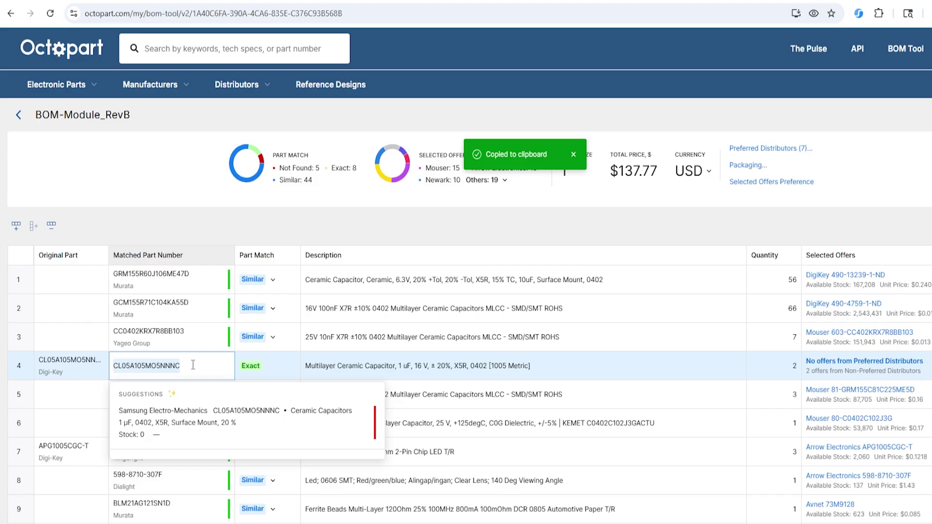
key("ctrl+v")
scroll(411, 358, "down", 1)
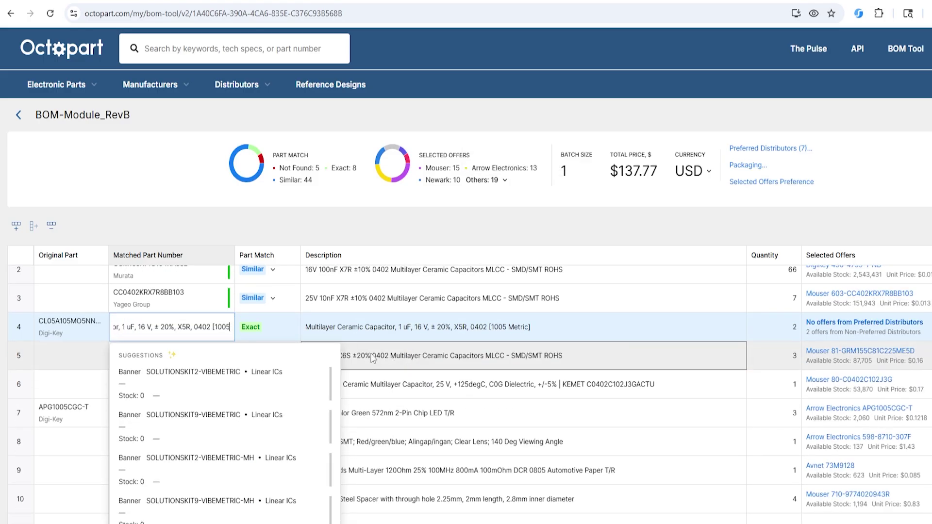
key("BackSpace")
key("BackSpace")
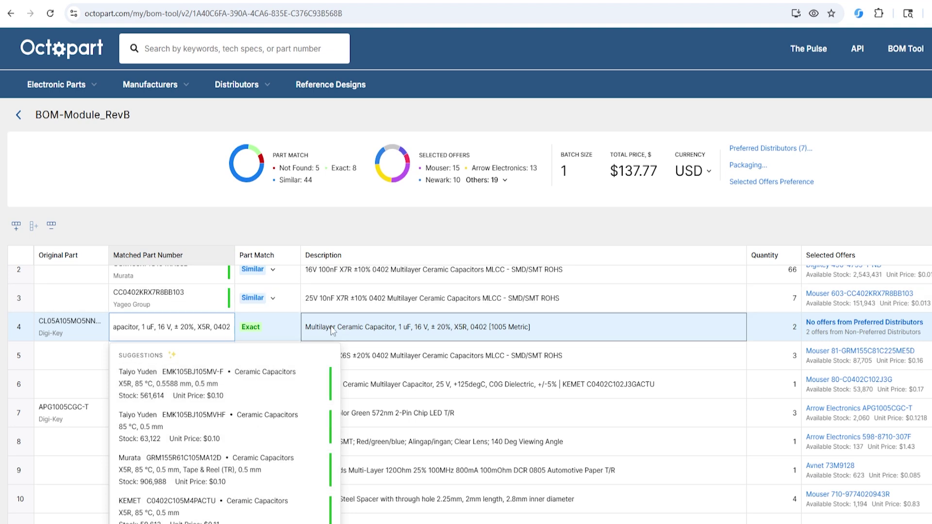
left_click(239, 386)
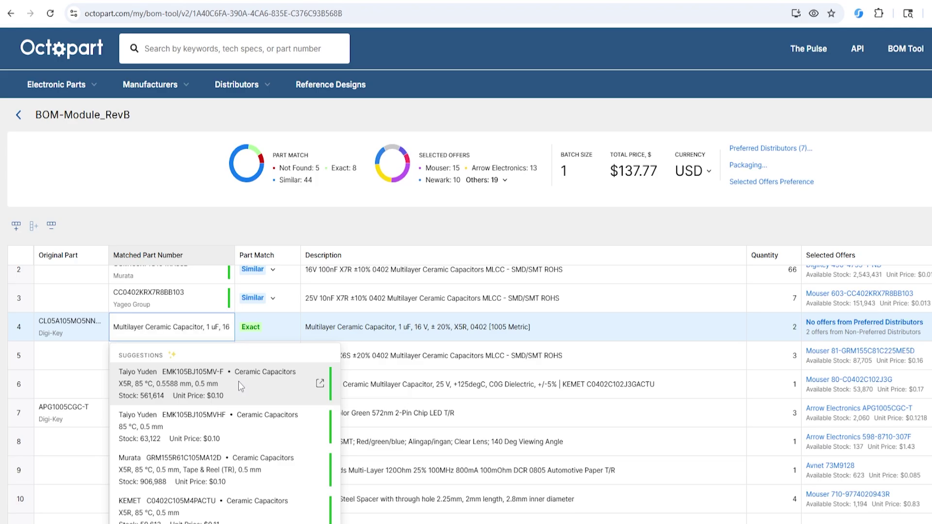